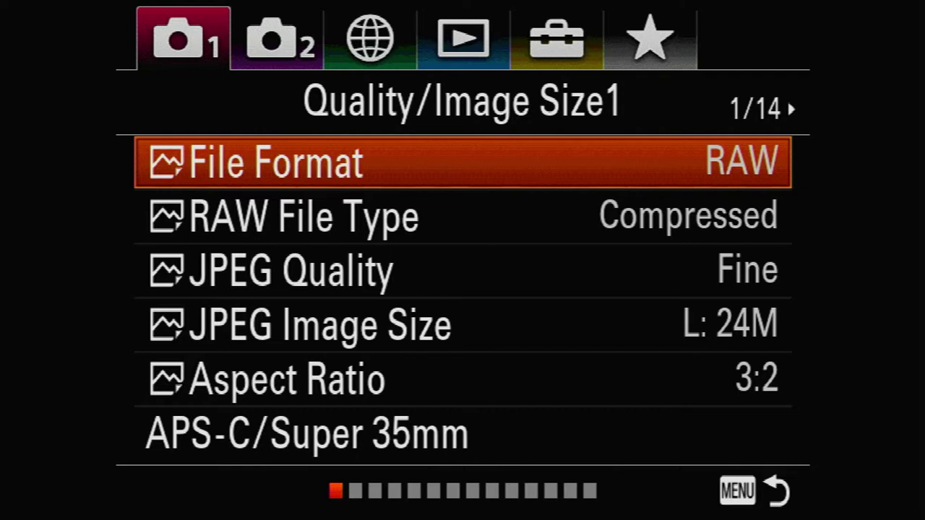
# - Set the File Format to RAW after checking the RAW & JPEG and JPEG options
pyautogui.press('Down')
pyautogui.press('Up')
pyautogui.press('Return')
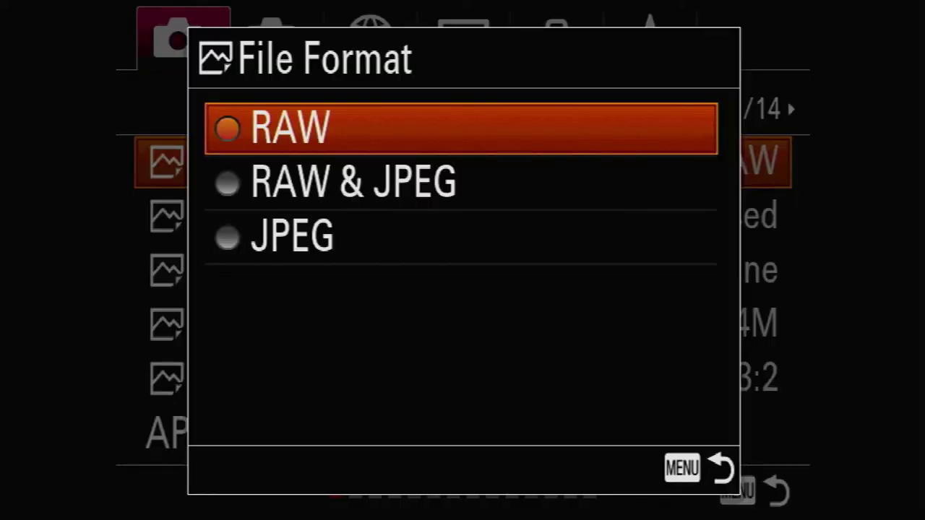
pyautogui.press('Down')
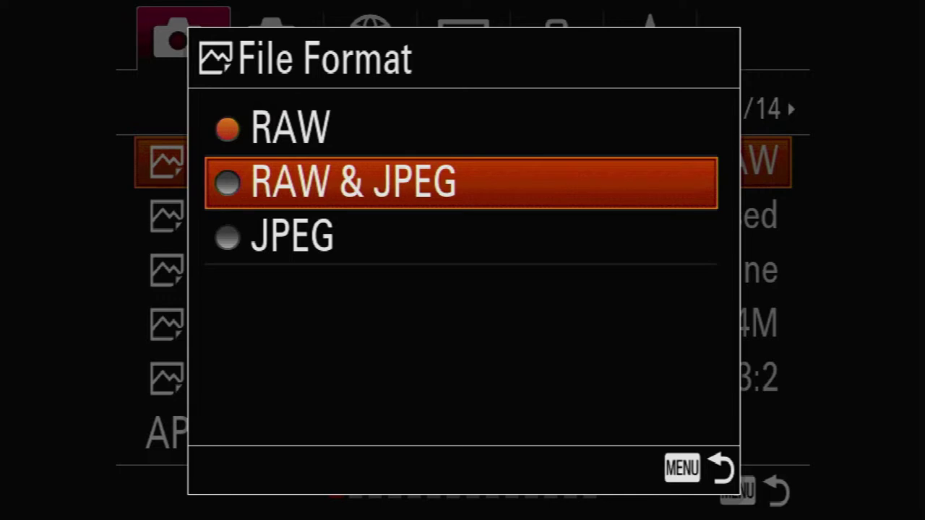
pyautogui.press('Down')
pyautogui.press('Up')
pyautogui.press('Up')
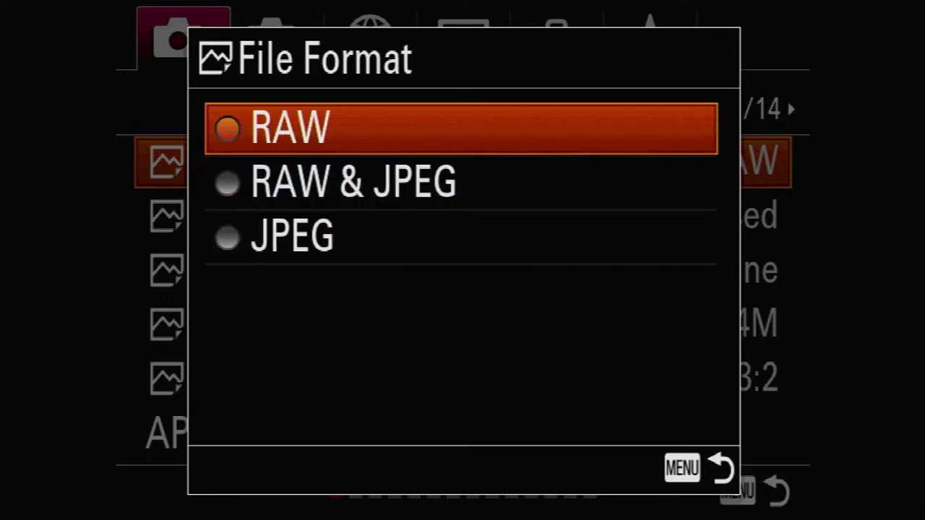
pyautogui.press('Return')
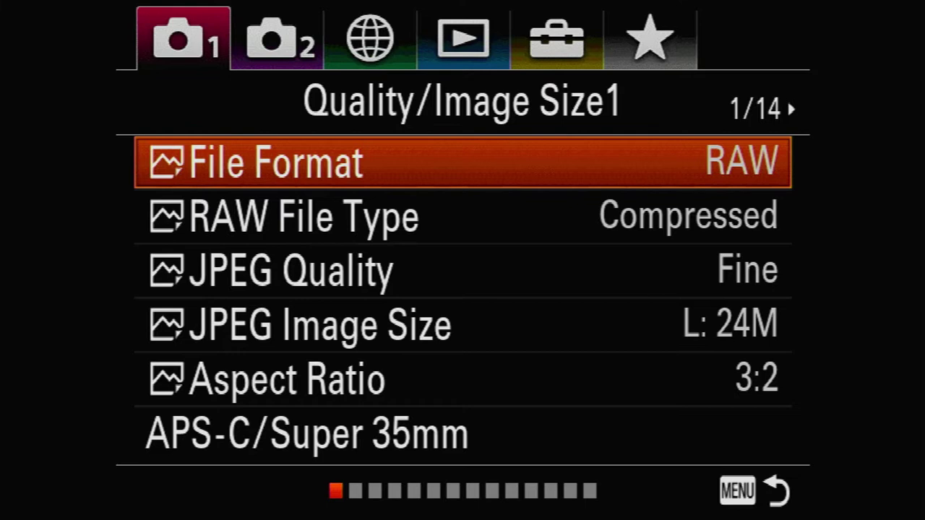
# - Try Uncompressed as the RAW File Type, then restore it to Compressed
pyautogui.press('Down')
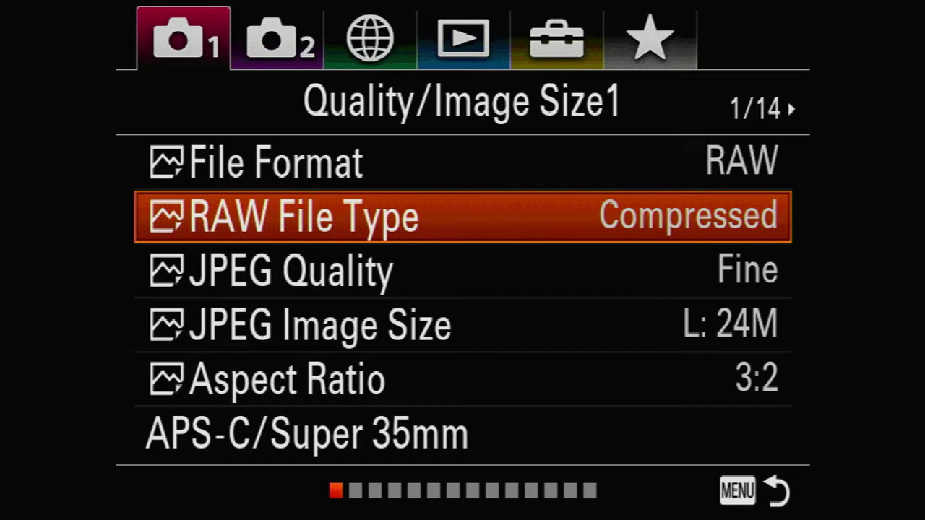
pyautogui.press('Return')
pyautogui.press('Down')
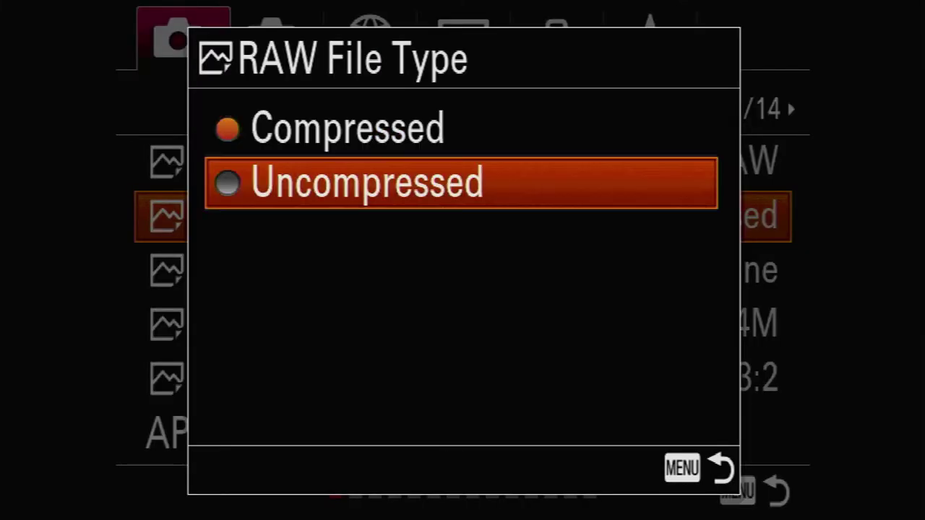
pyautogui.press('Up')
pyautogui.press('Down')
pyautogui.press('Return')
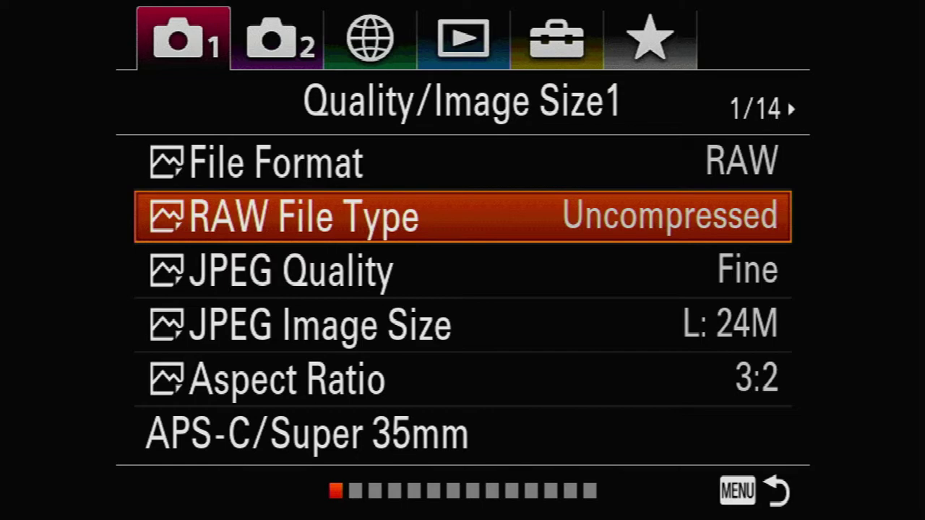
pyautogui.press('Return')
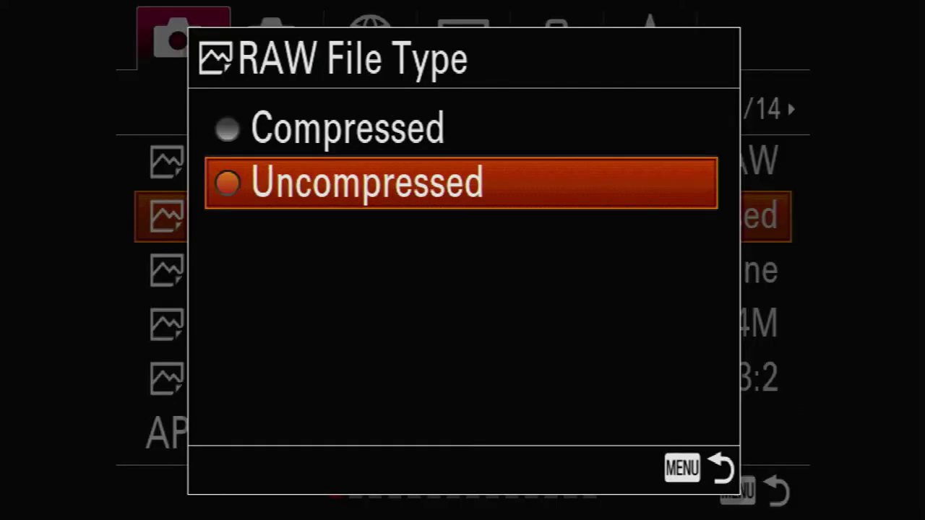
pyautogui.press('Up')
pyautogui.press('Return')
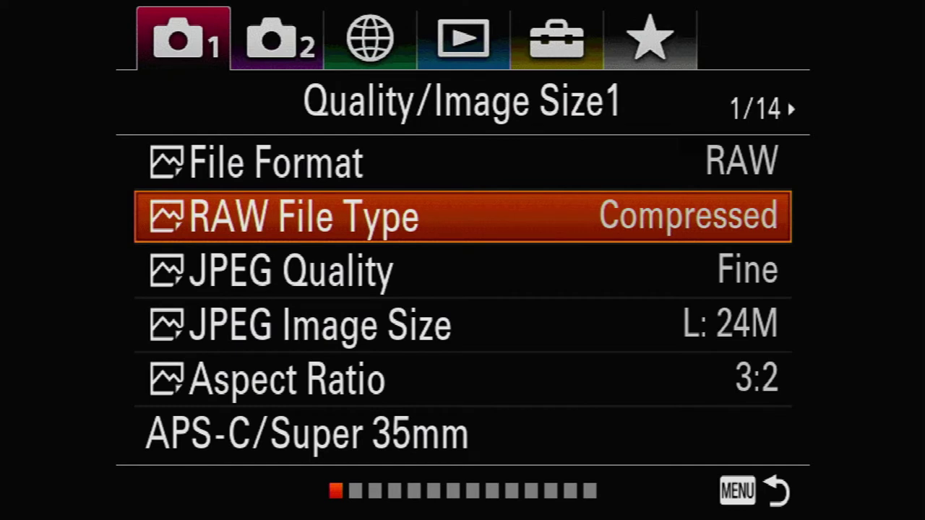
# - Review JPEG Quality, JPEG Image Size, Aspect Ratio and APS-C/Super 35mm, reaching the Quality/Image Size2 page
pyautogui.press('Down')
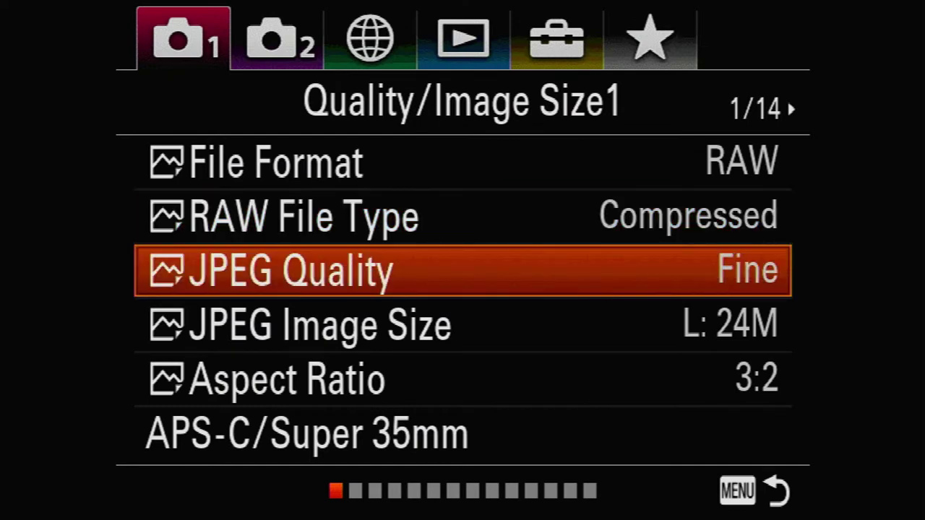
pyautogui.press('Down')
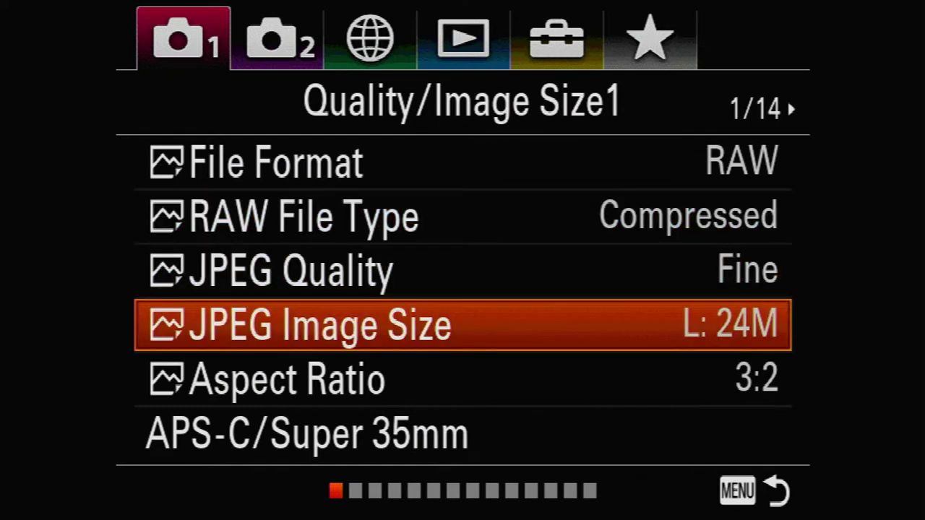
pyautogui.press('Down')
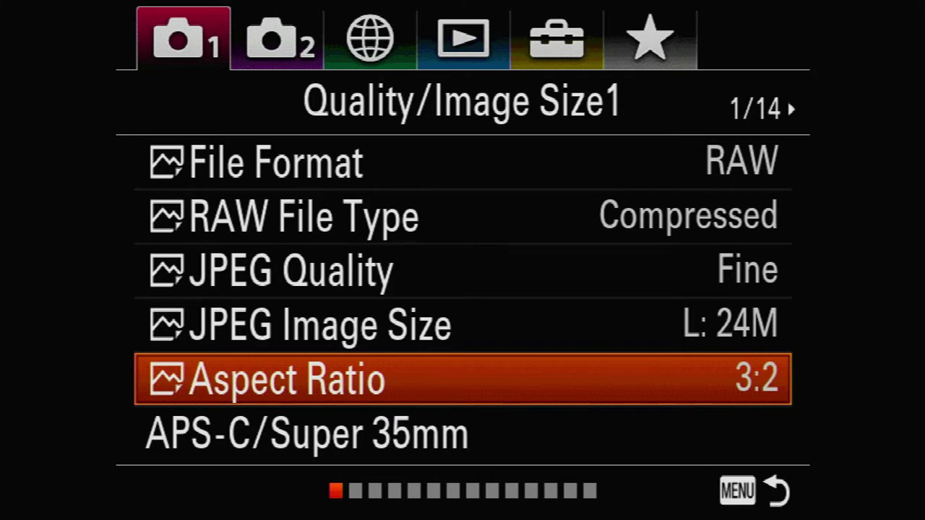
pyautogui.press('Down')
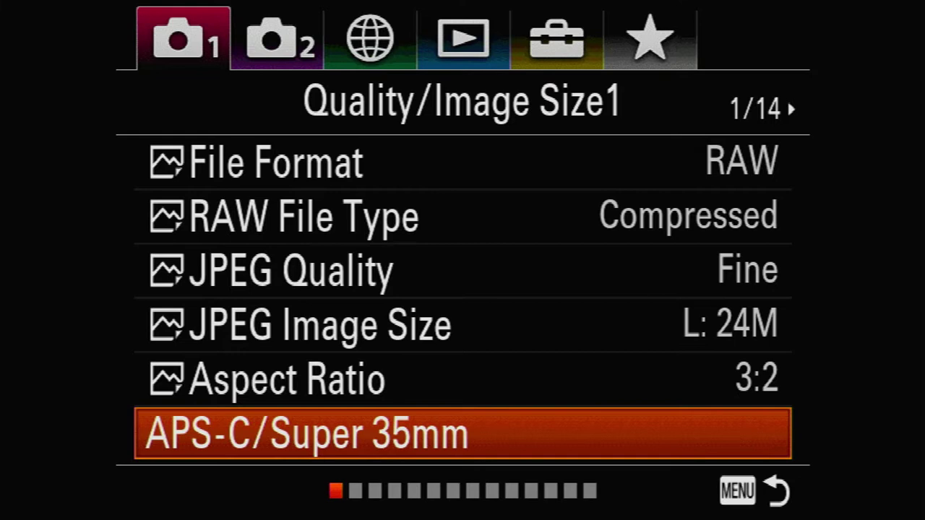
pyautogui.press('Down')
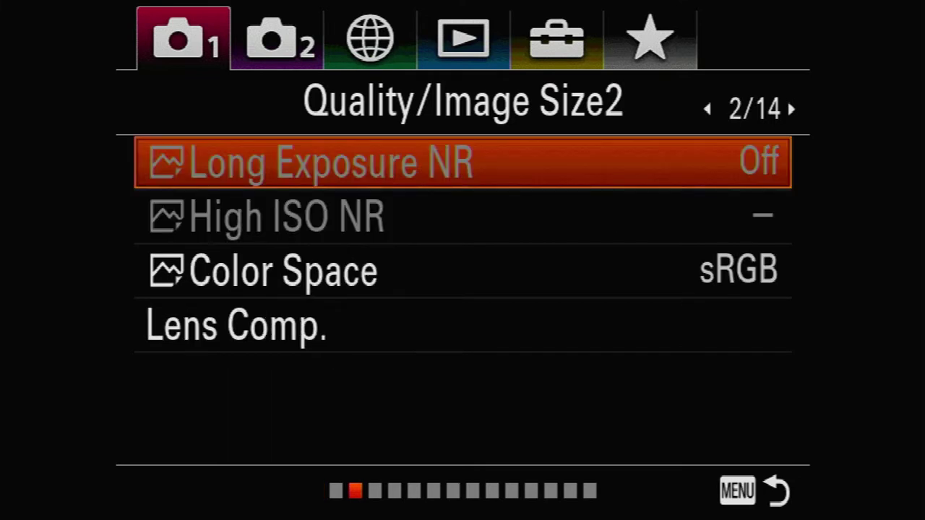
pyautogui.press('Left')
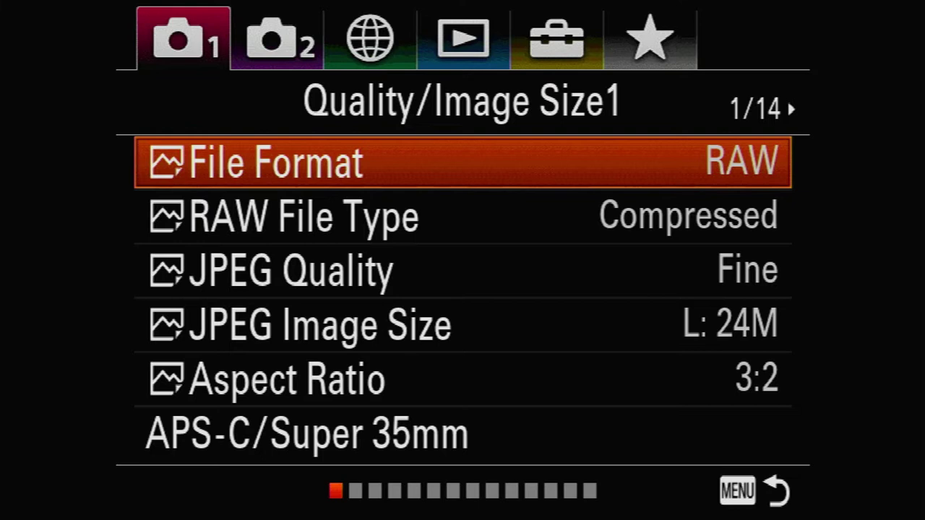
pyautogui.press('Right')
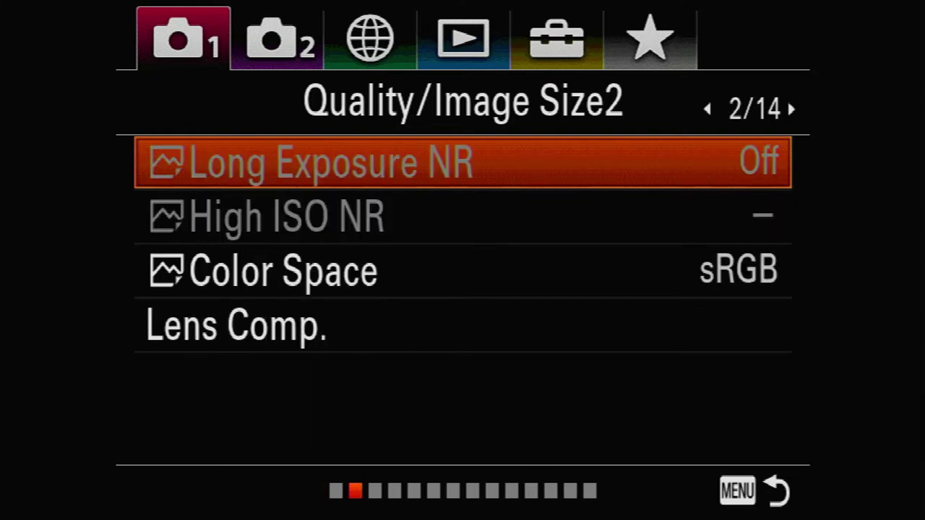
# - Keep Color Space at sRGB instead of AdobeRGB, then advance past Lens Comp. to Shoot Mode/Drive1
pyautogui.press('Down')
pyautogui.press('Down')
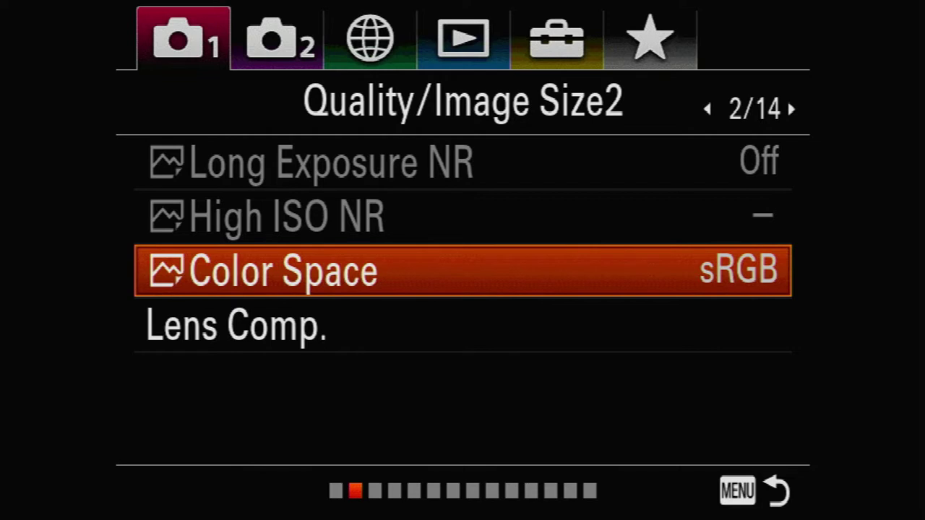
pyautogui.press('Return')
pyautogui.press('Down')
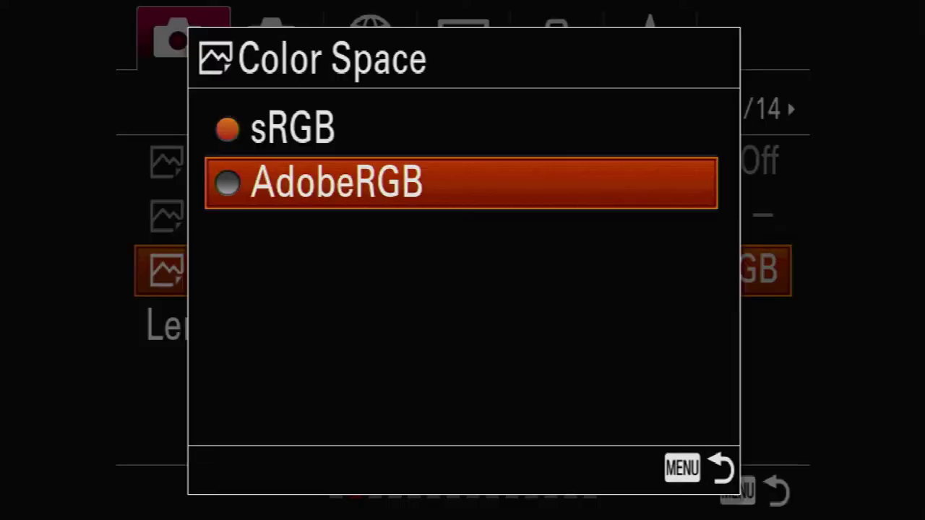
pyautogui.press('Up')
pyautogui.press('Return')
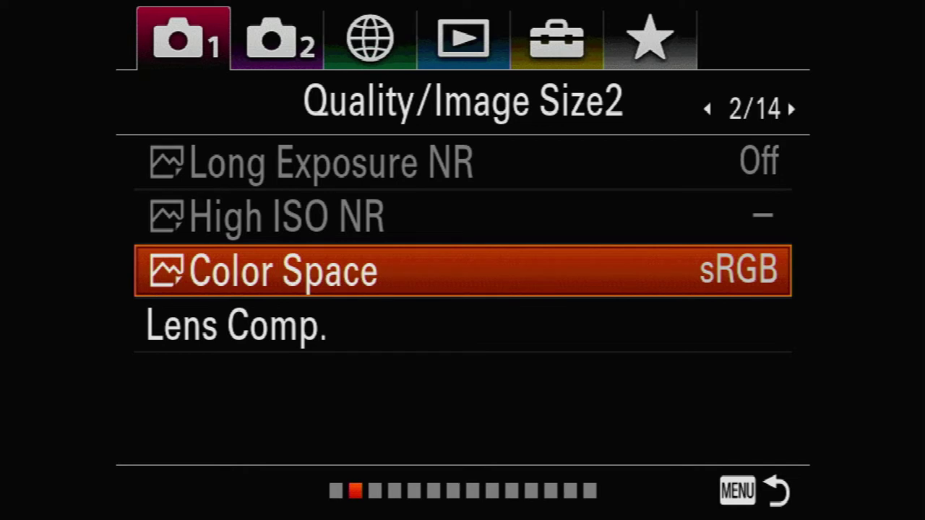
pyautogui.press('Down')
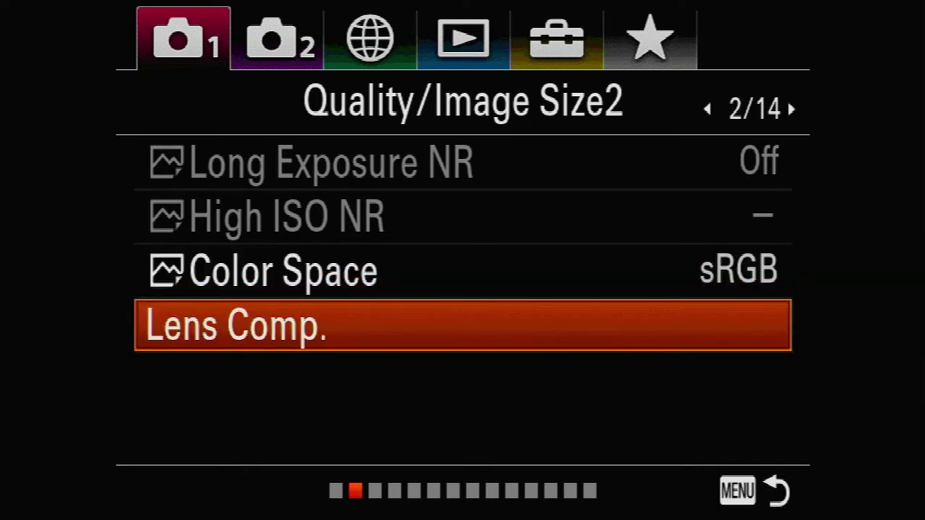
pyautogui.press('Down')
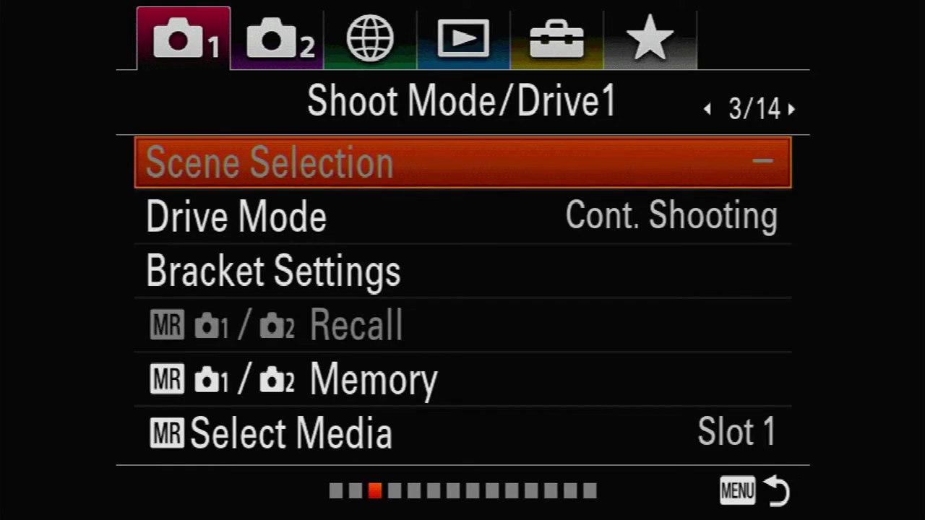
# - Set Drive Mode to Continuous Shooting Hi, after trying Hi+ and Lo, and return to shooting
pyautogui.press('Down')
pyautogui.press('Return')
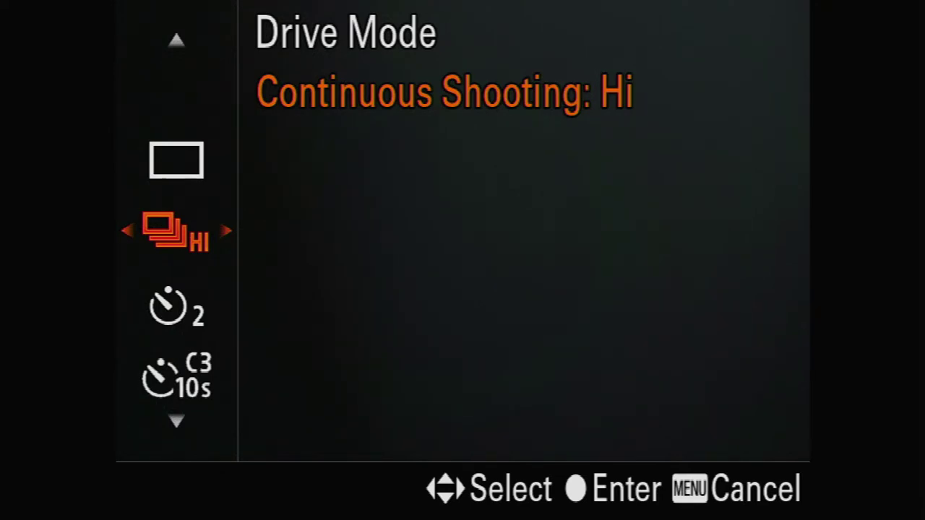
pyautogui.press('Right')
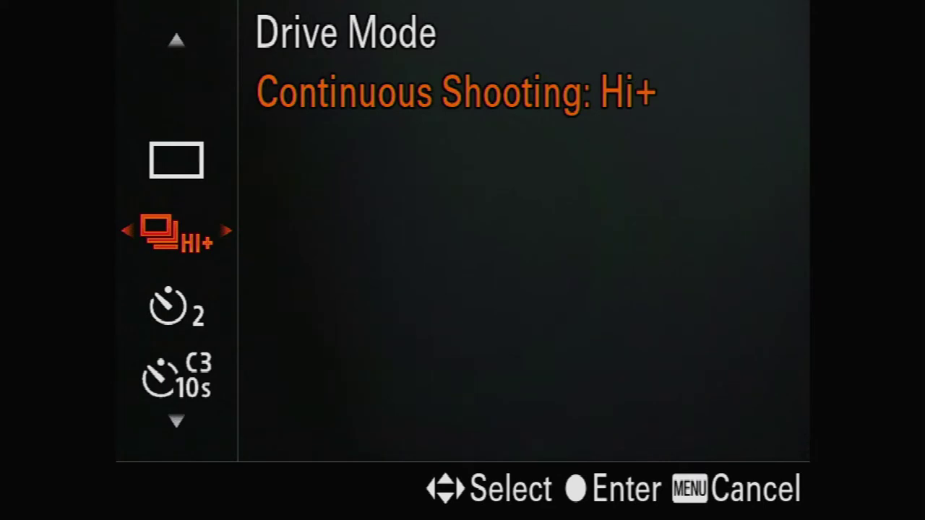
pyautogui.press('Left')
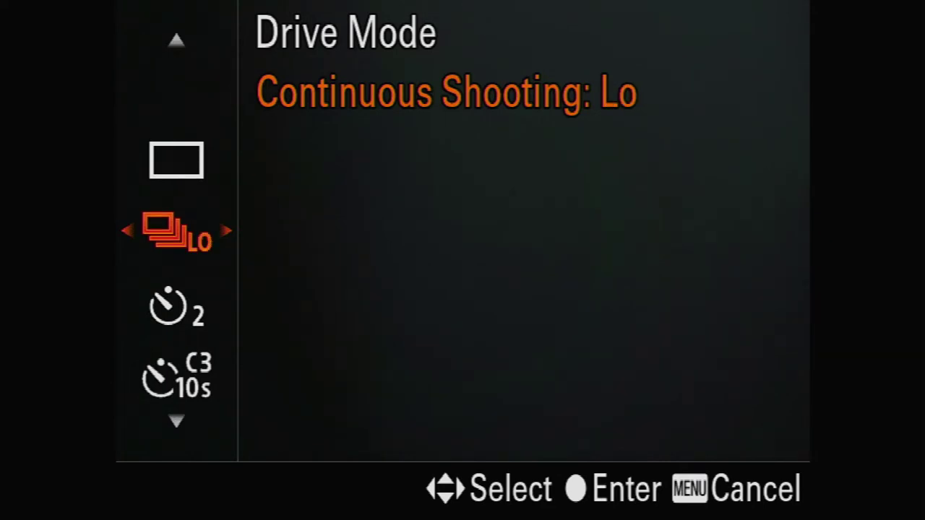
pyautogui.press('Right')
pyautogui.press('Right')
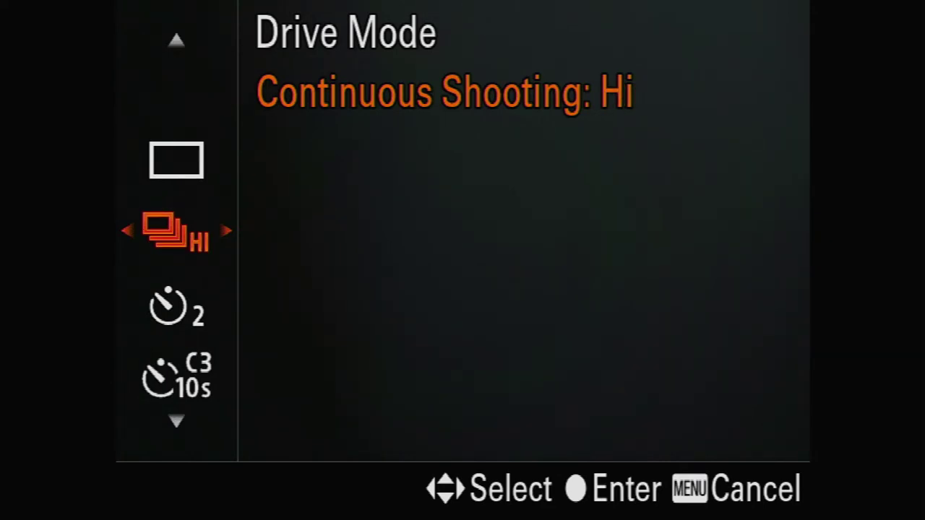
pyautogui.press('Return')
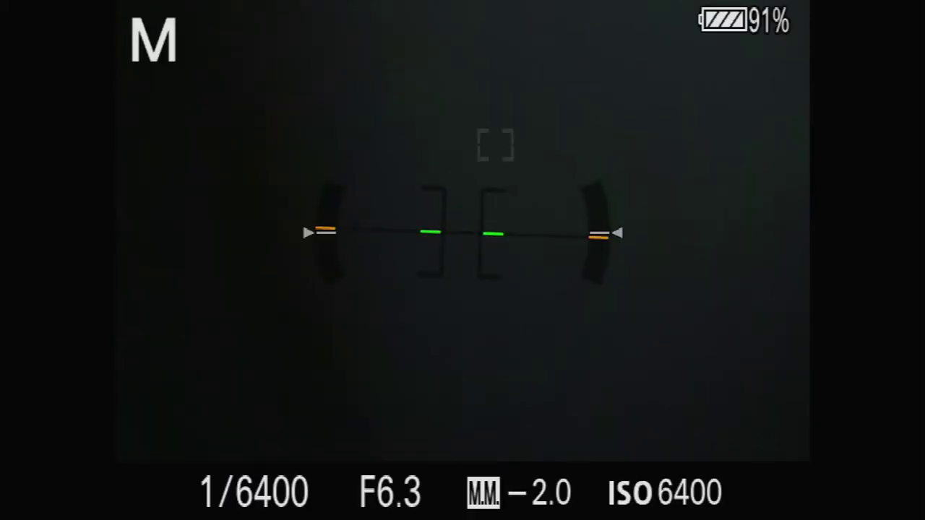
# - Reopen the menu and confirm Select Media stays on Slot 1, heading toward Shoot Mode/Drive2
pyautogui.press('Menu')
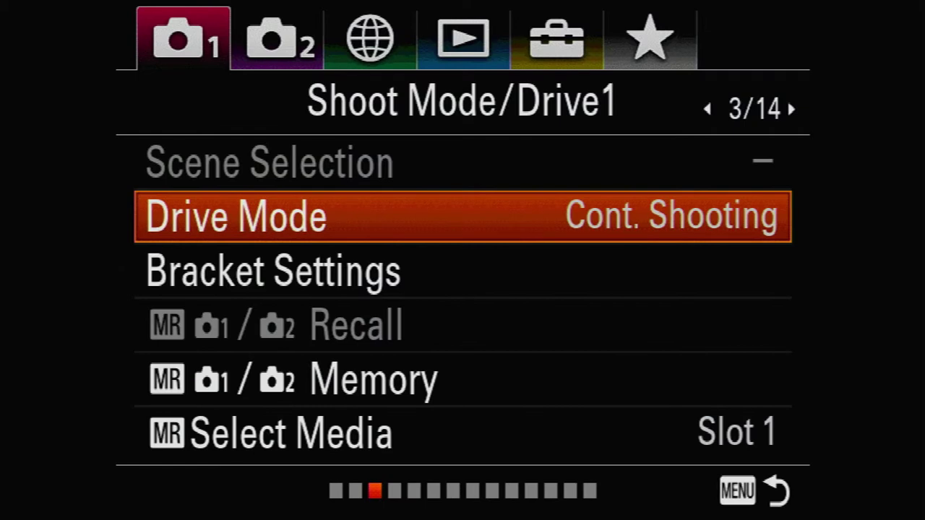
pyautogui.press('Down')
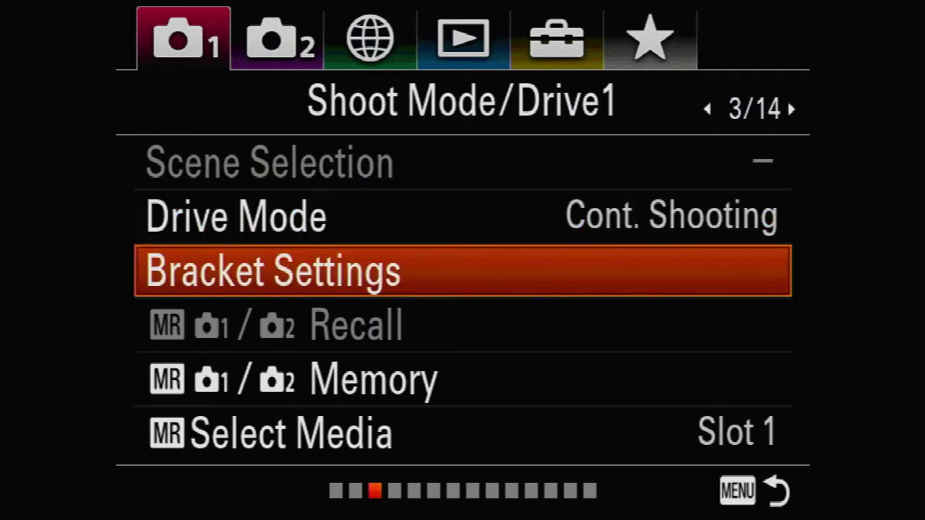
pyautogui.press('Down')
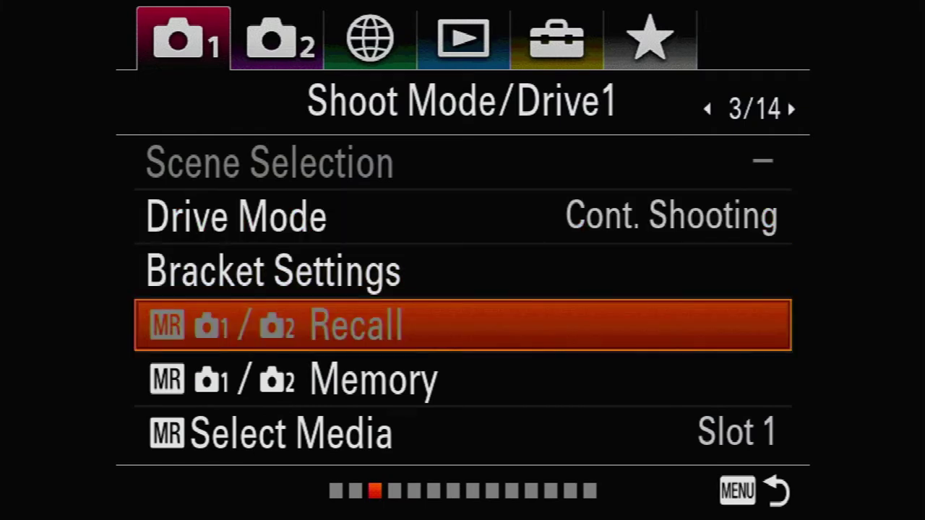
pyautogui.press('Down')
pyautogui.press('Down')
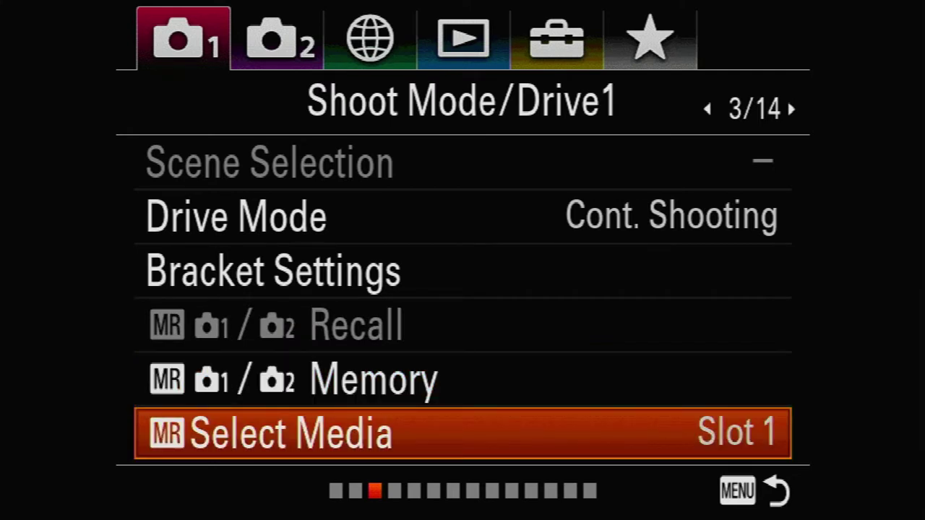
pyautogui.press('Return')
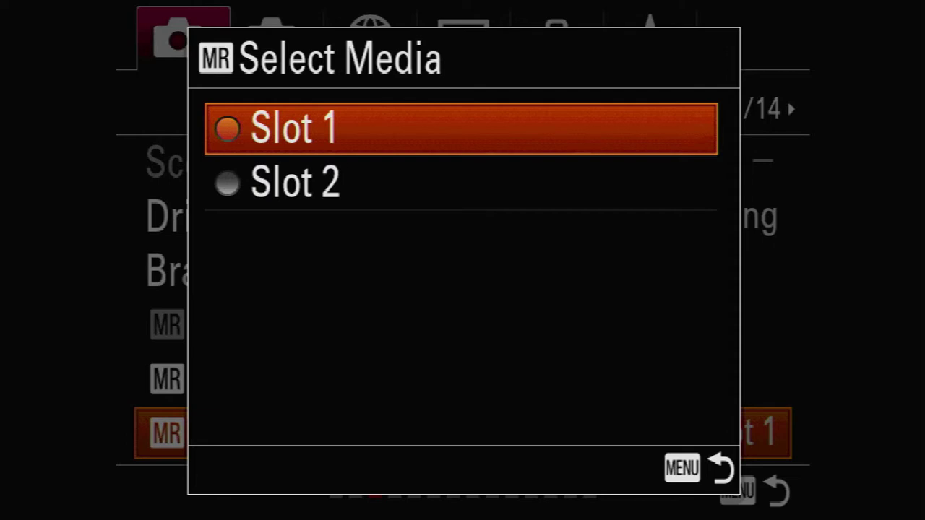
pyautogui.press('Return')
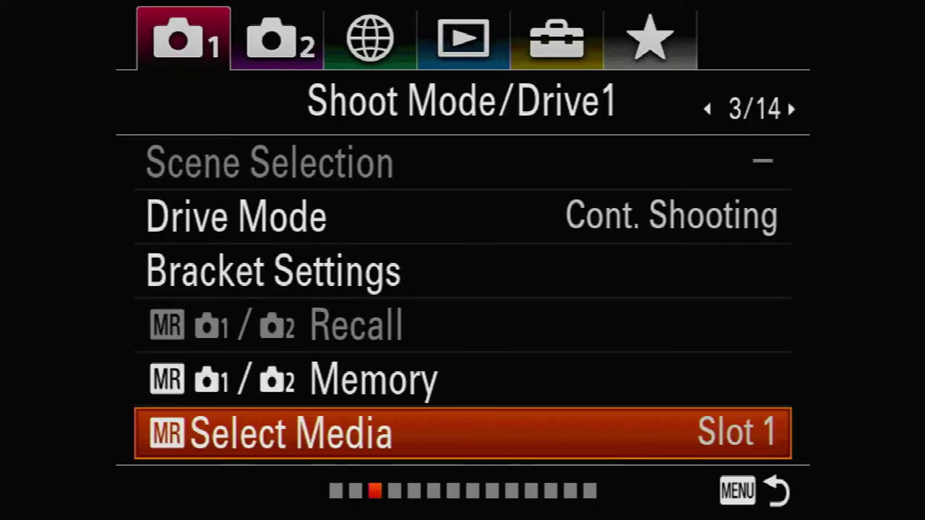
pyautogui.press('Down')
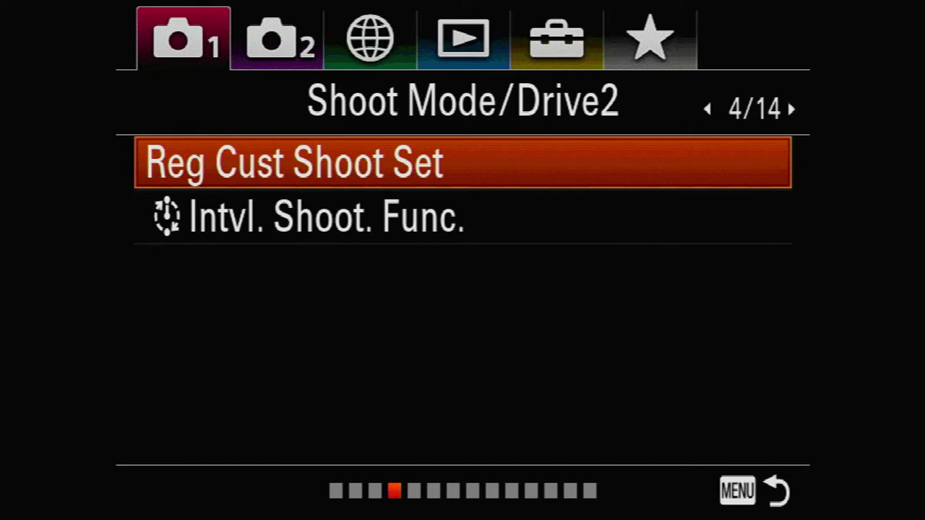
# - Go to the AF1 page and compare the AF-S and AF-C priority settings
pyautogui.press('Down')
pyautogui.press('Down')
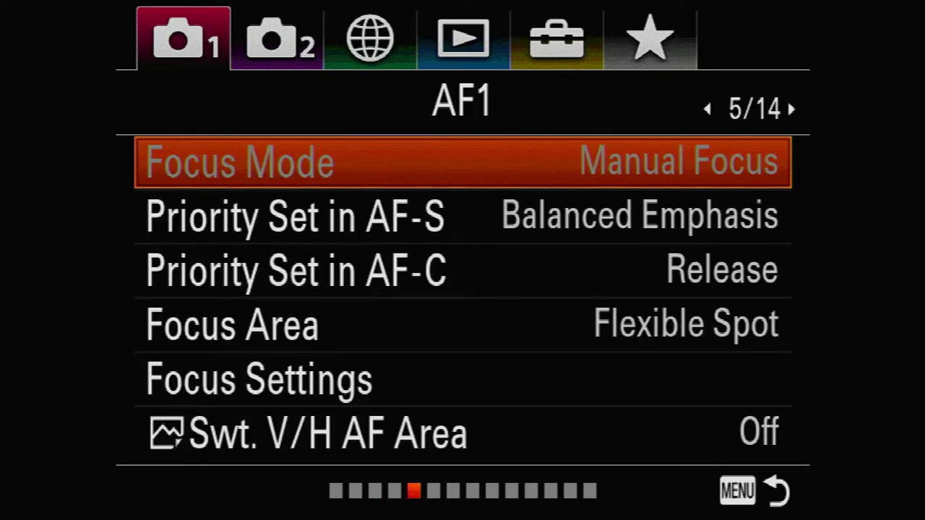
pyautogui.press('Down')
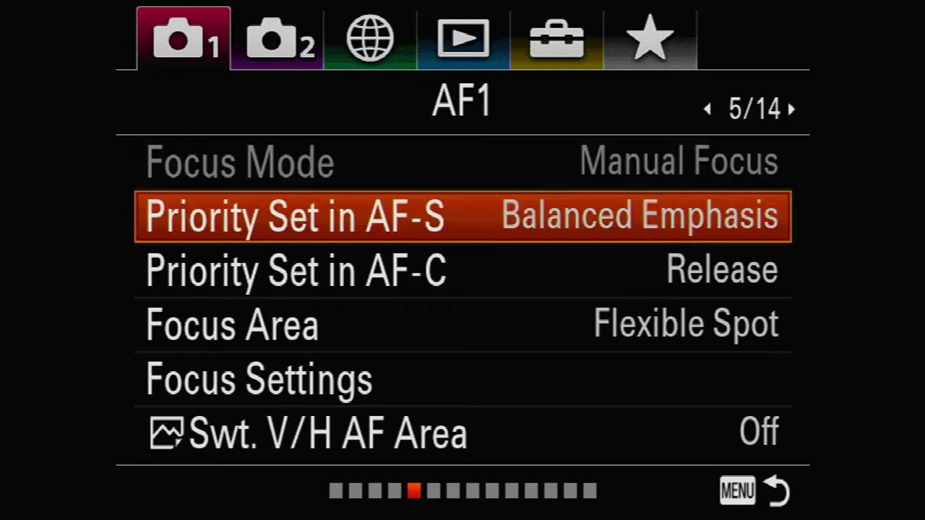
pyautogui.press('Down')
pyautogui.press('Up')
pyautogui.press('Down')
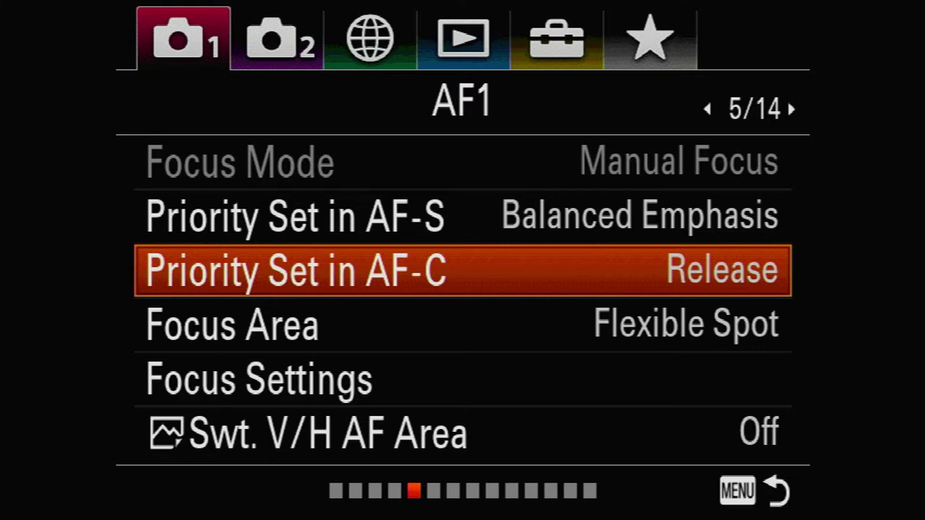
# - Browse the AF-C priority choices and set Priority Set in AF-C to AF
pyautogui.press('Return')
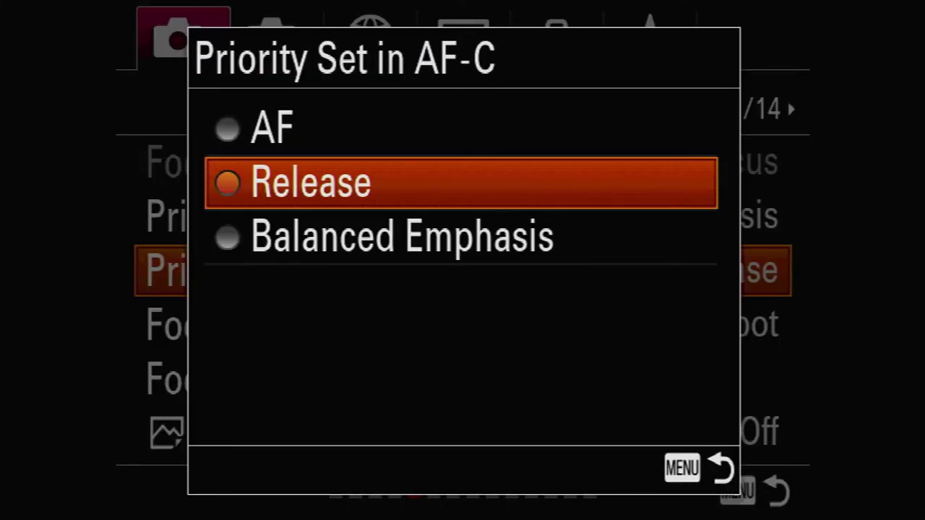
pyautogui.press('Up')
pyautogui.press('Down')
pyautogui.press('Down')
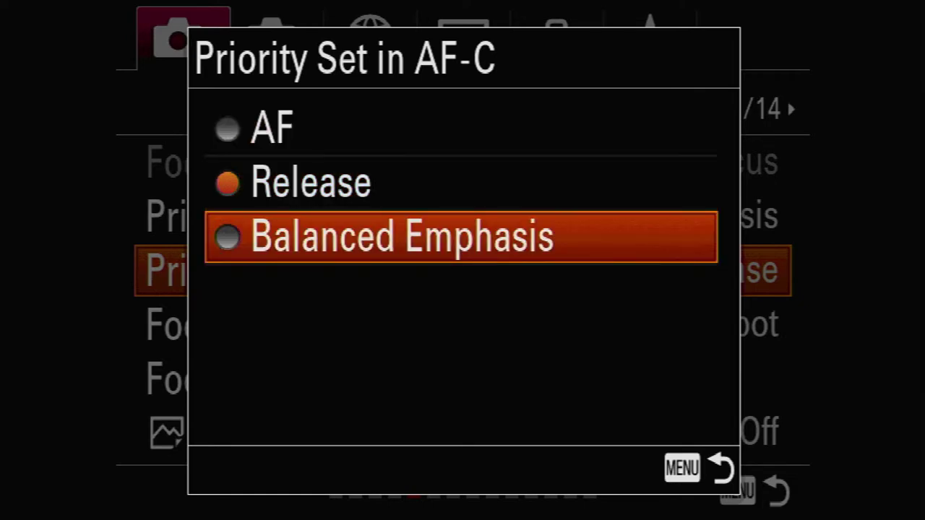
pyautogui.press('Up')
pyautogui.press('Up')
pyautogui.press('Down')
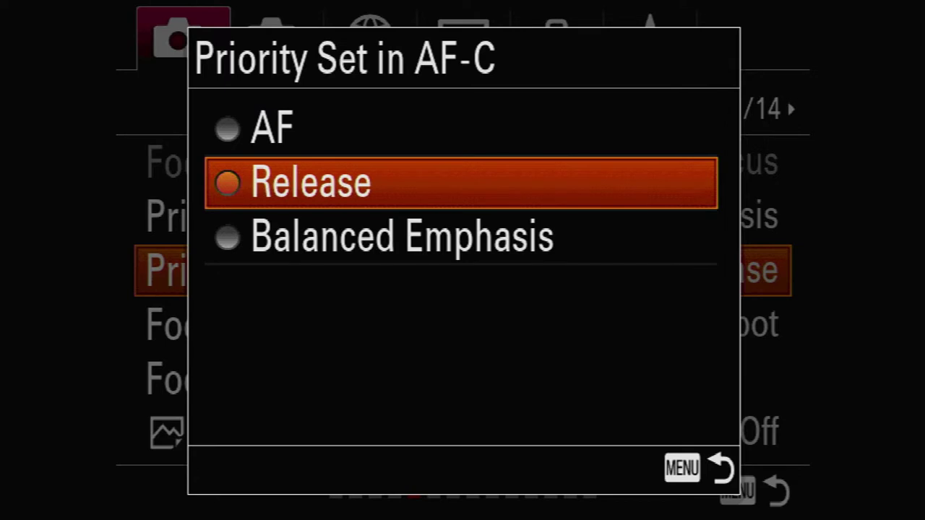
pyautogui.press('Down')
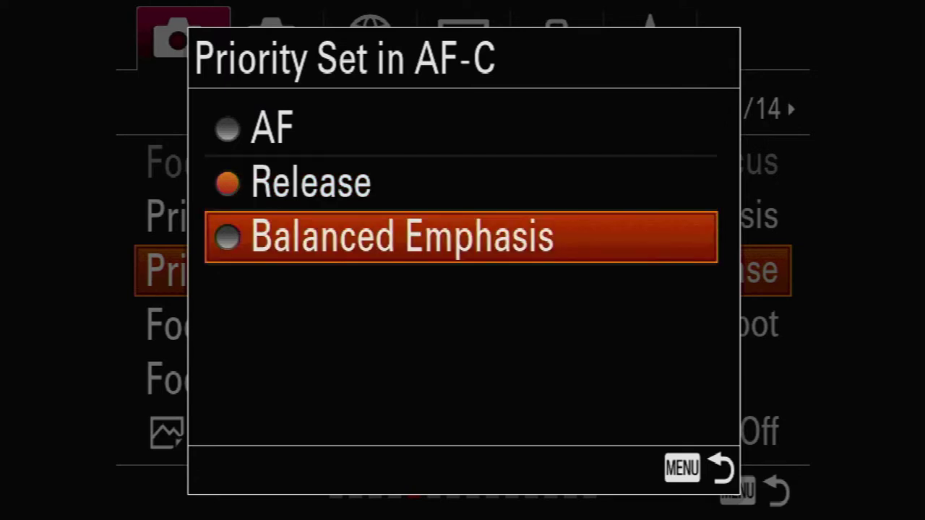
pyautogui.press('Up')
pyautogui.press('Up')
pyautogui.press('Return')
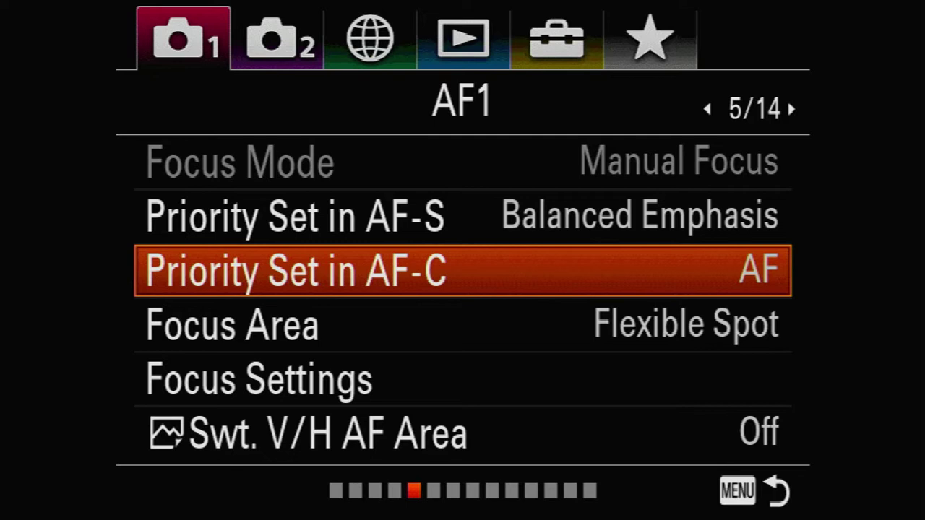
# - Switch AF-C priority back to Release and reopen its choices
pyautogui.press('Return')
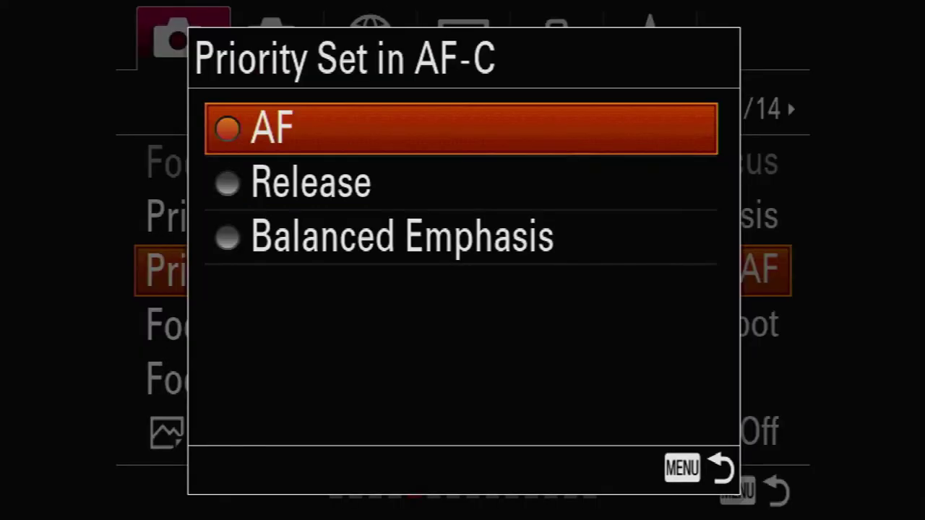
pyautogui.press('Down')
pyautogui.press('Return')
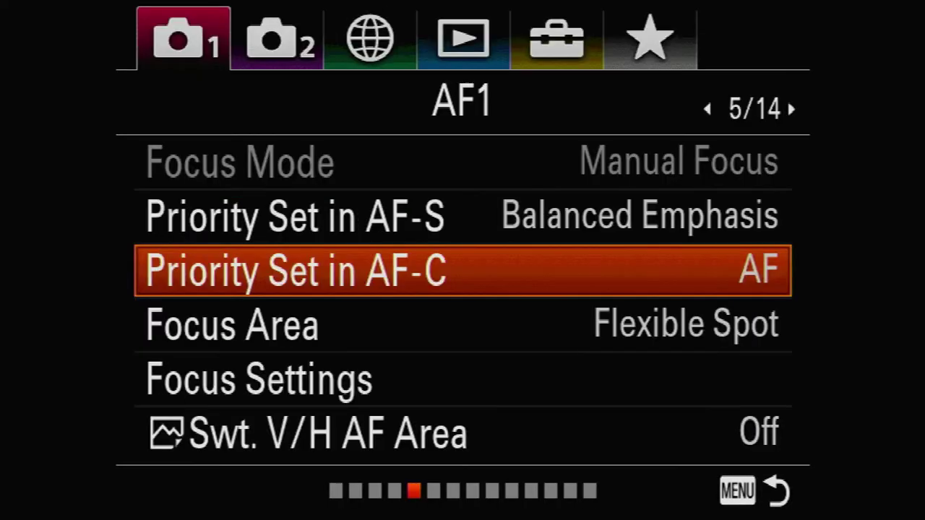
pyautogui.press('Return')
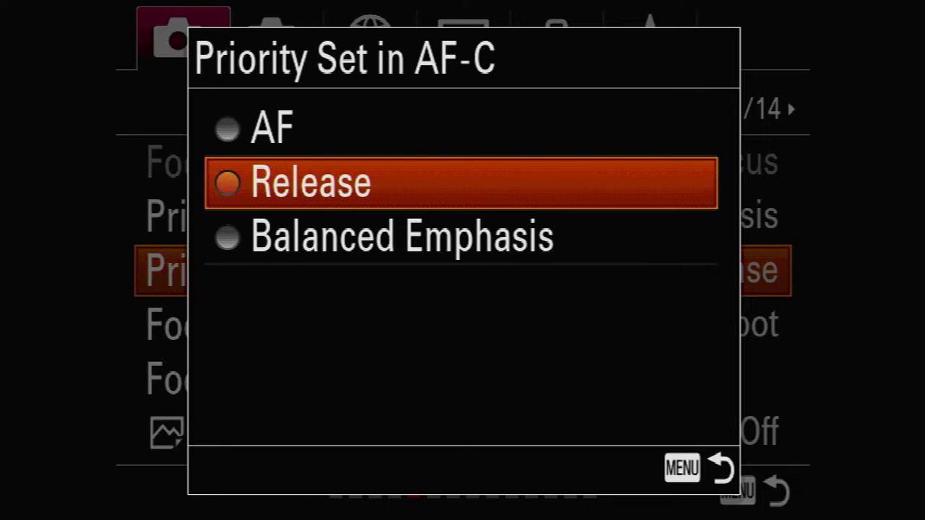
pyautogui.press('Down')
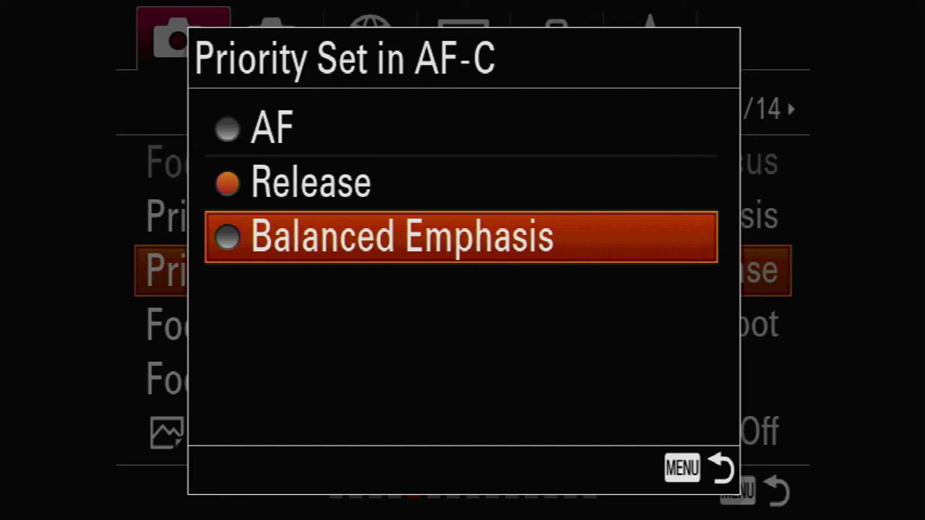